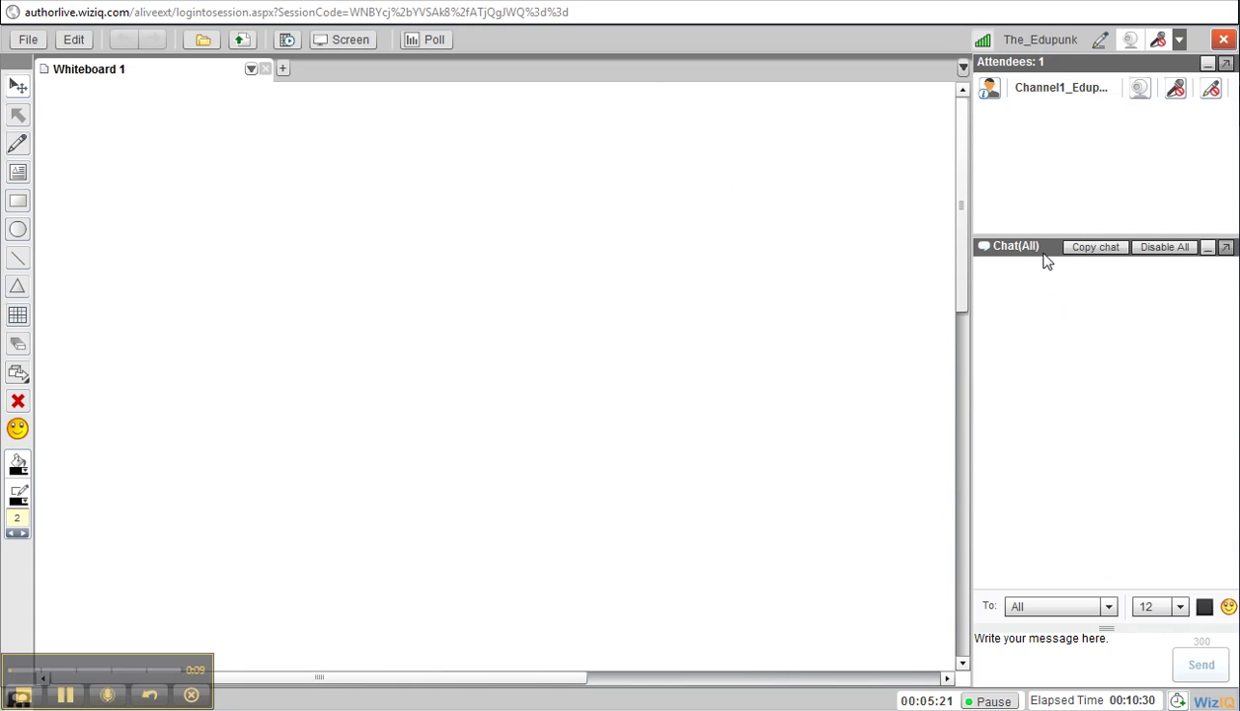
Step: Pop the chat panel out over the whiteboard, select the pointer tool and disable chat for all attendees
{"action": "left_click", "coordinate": [1226, 249]}
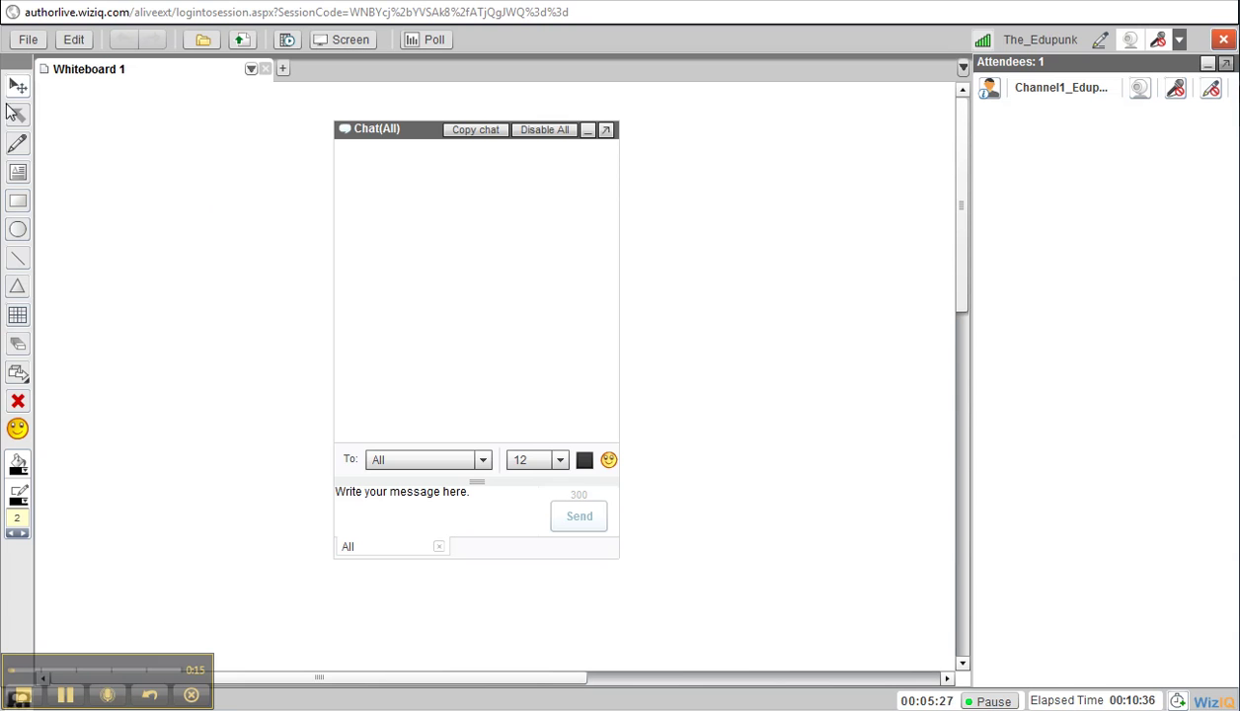
{"action": "left_click", "coordinate": [21, 117]}
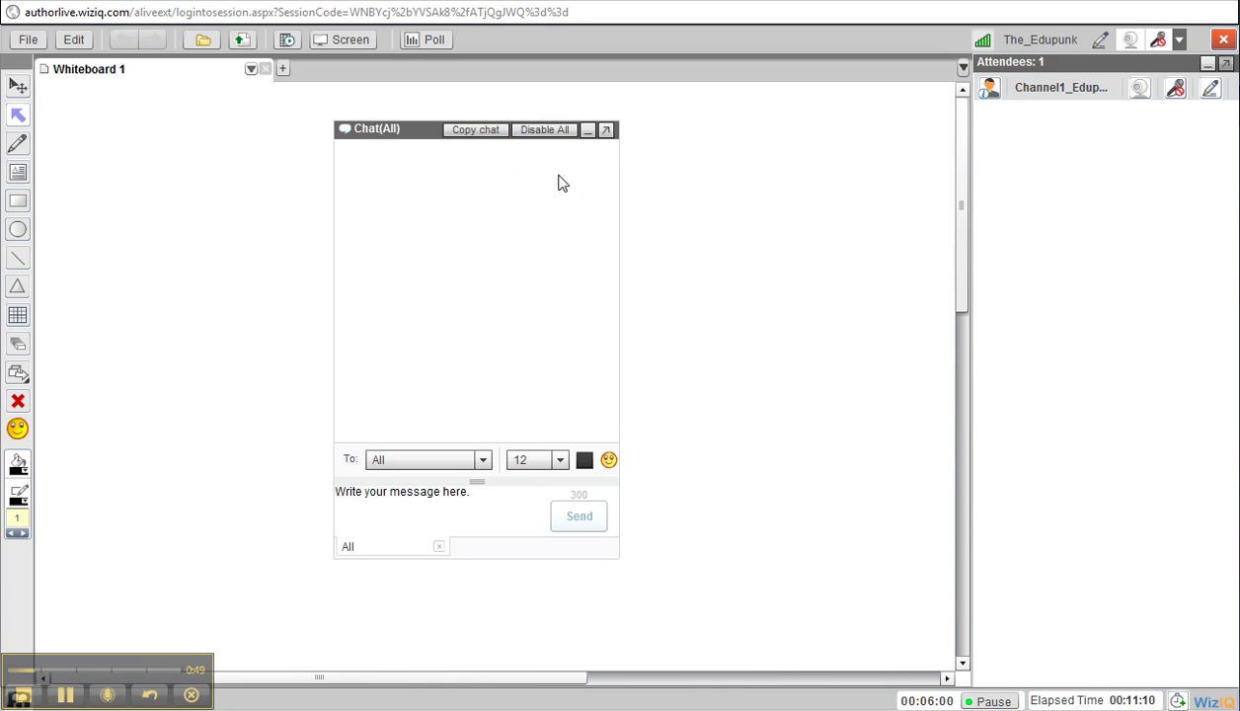
{"action": "left_click", "coordinate": [536, 130]}
Step: Send the chat message "now I am in control" to All from the presenter's side
{"action": "left_click", "coordinate": [471, 501]}
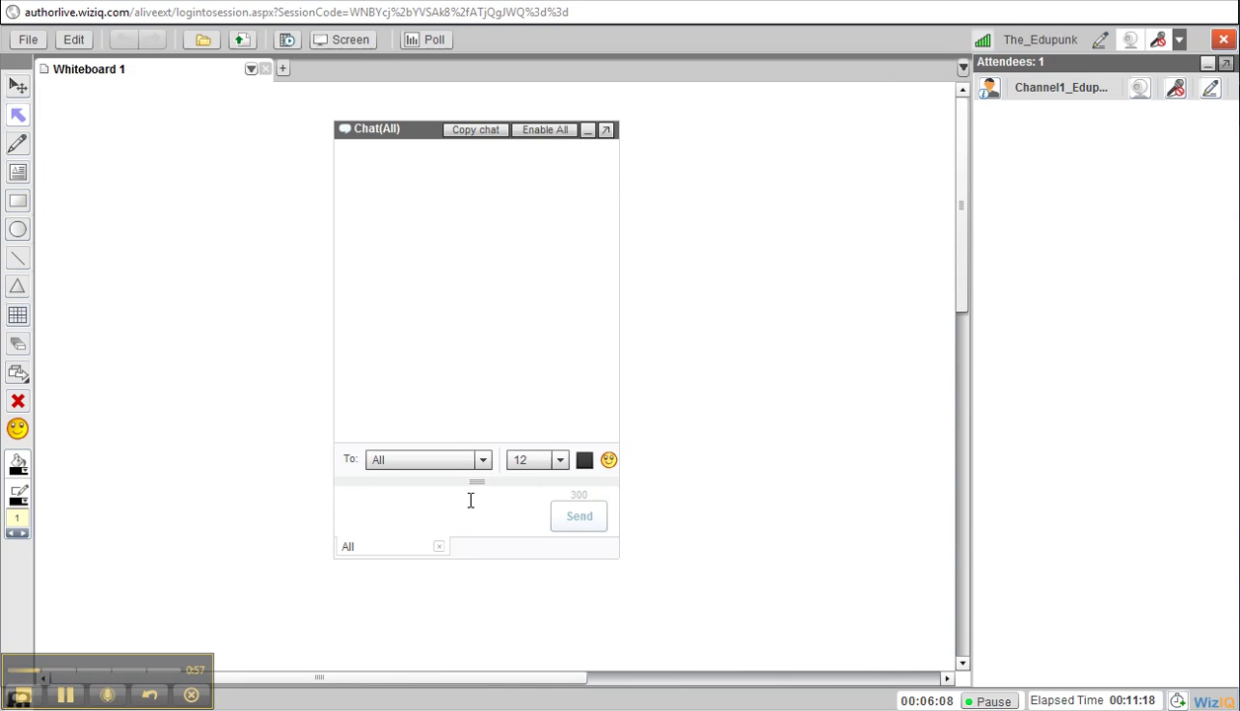
{"action": "type", "text": "now I am in"}
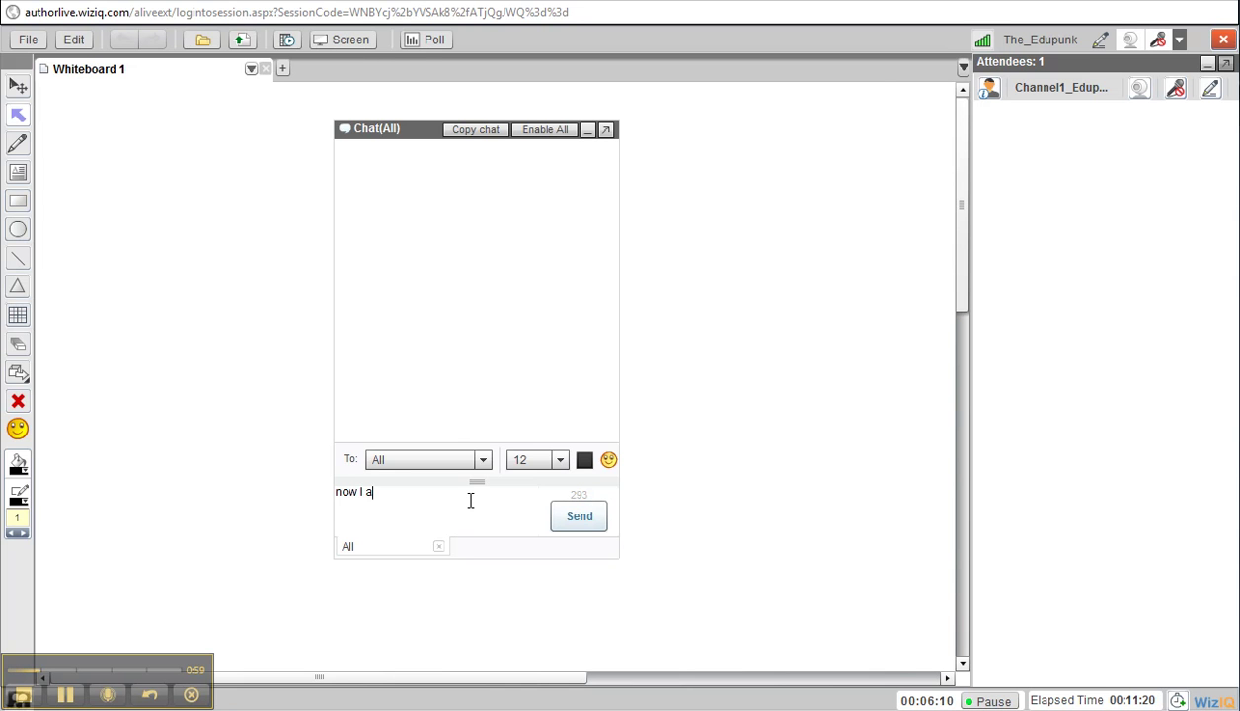
{"action": "type", "text": " control"}
{"action": "left_click", "coordinate": [572, 515]}
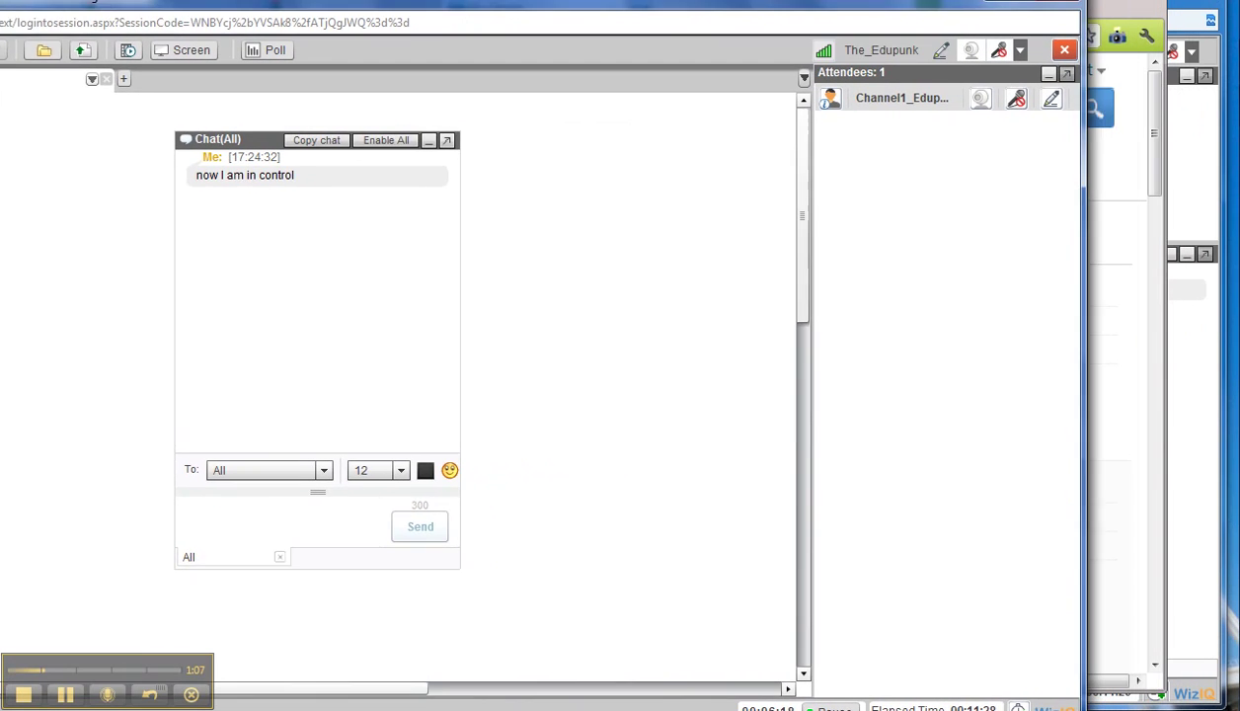
Step: Arrange the presenter's window beside the attendee's window so both chats show, and move the floating chat box closer to the attendee list
{"action": "left_click_drag", "start_coordinate": [739, 0], "coordinate": [528, 8]}
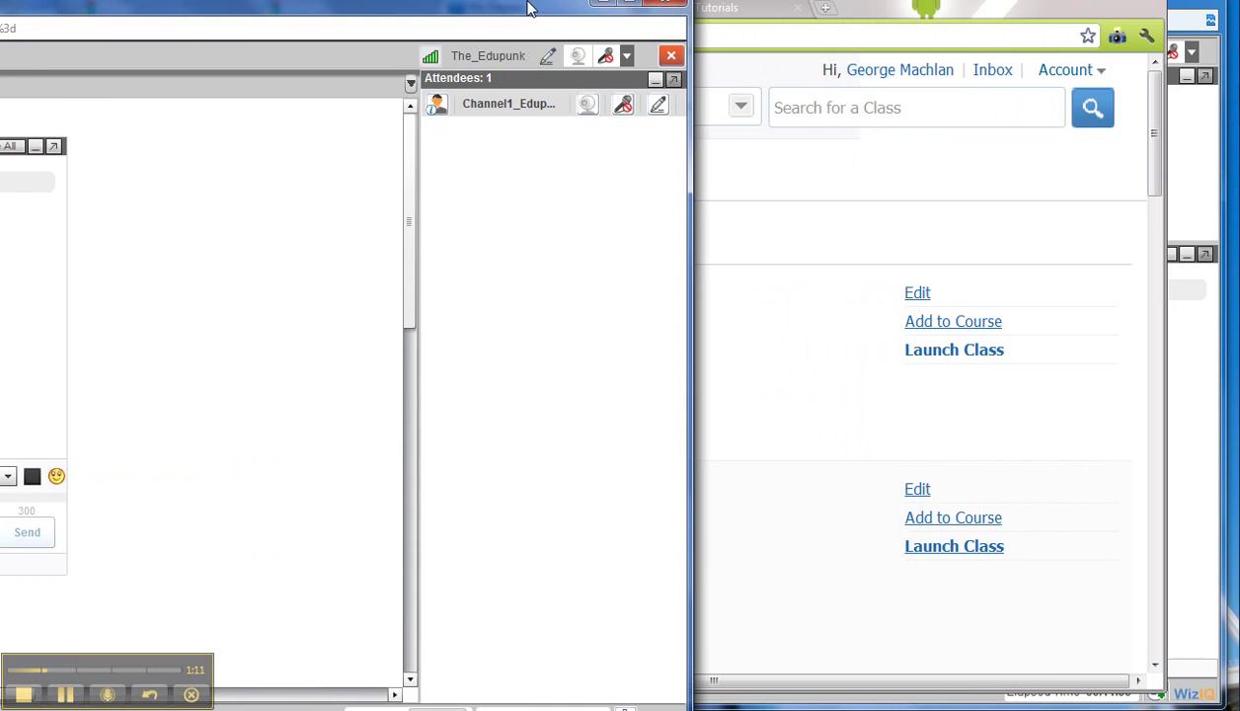
{"action": "left_click", "coordinate": [1209, 140]}
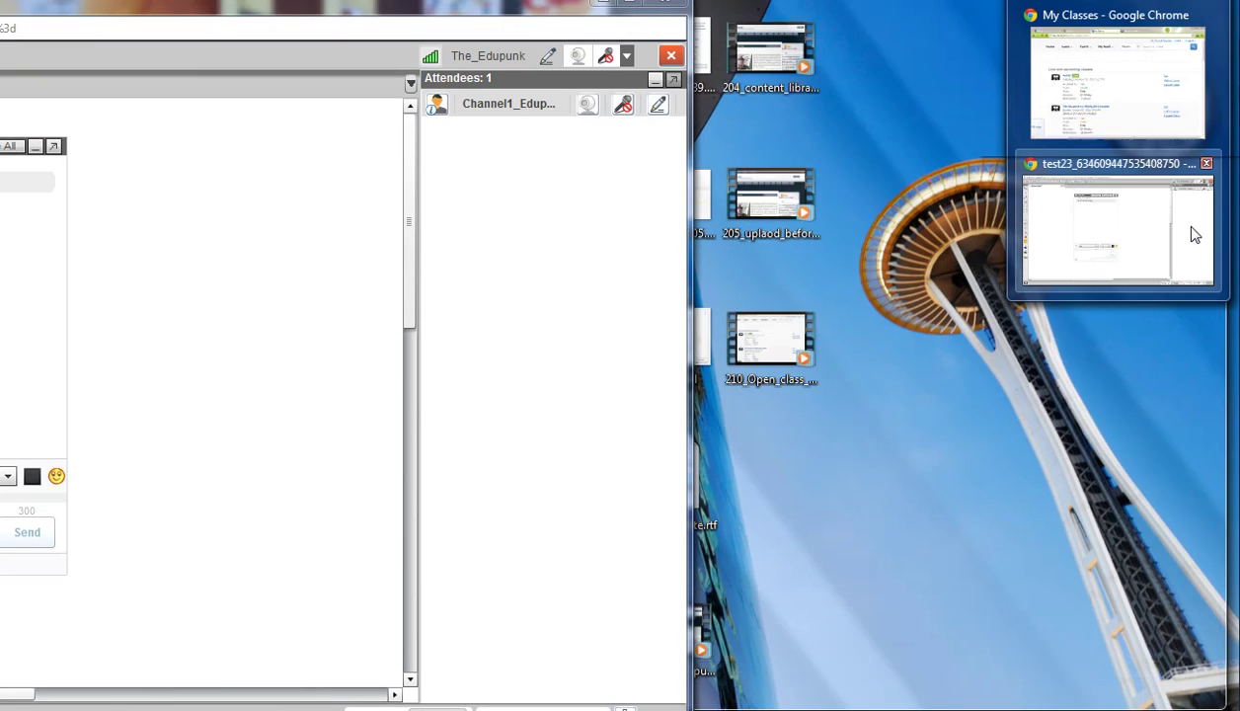
{"action": "left_click", "coordinate": [1194, 234]}
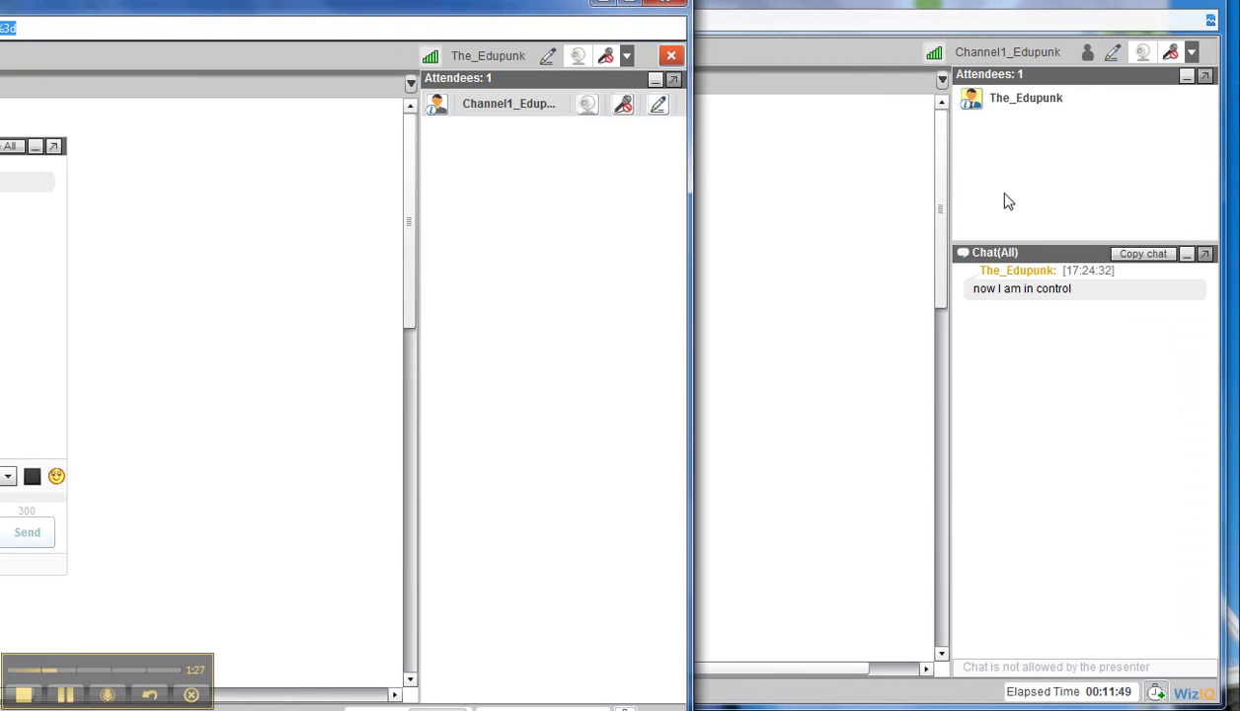
{"action": "left_click_drag", "start_coordinate": [391, 3], "coordinate": [545, 3]}
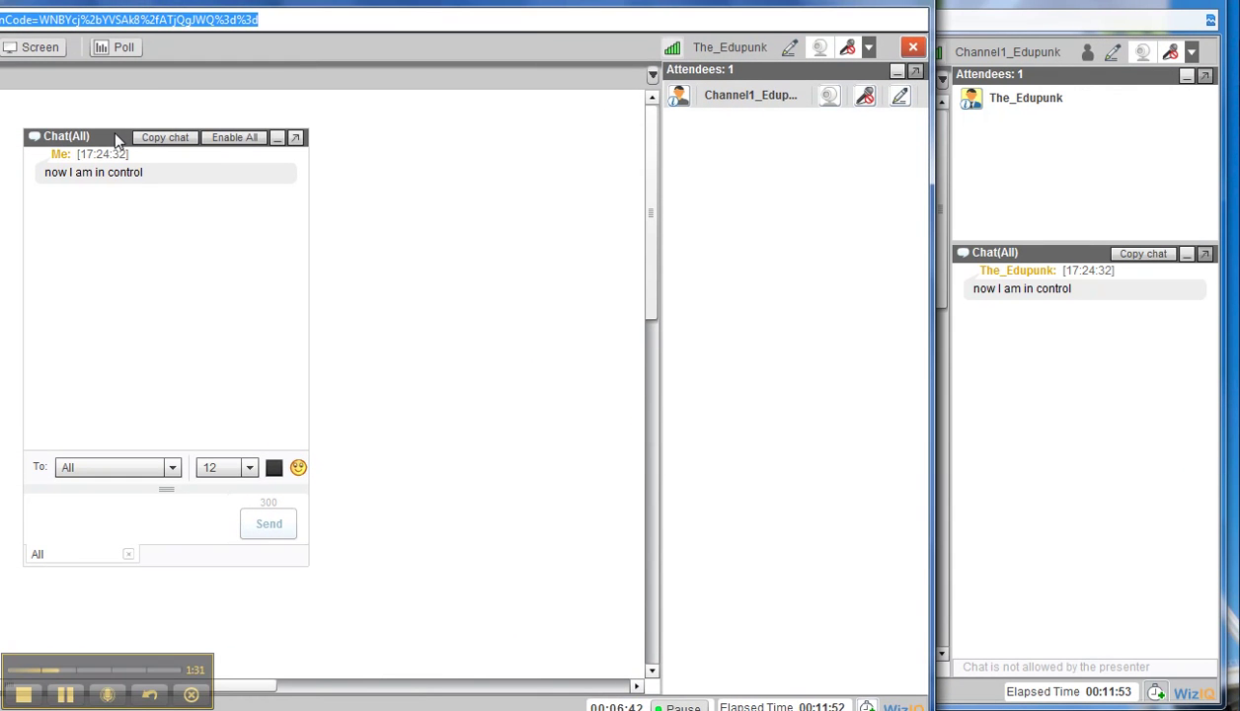
{"action": "left_click_drag", "start_coordinate": [115, 135], "coordinate": [400, 146]}
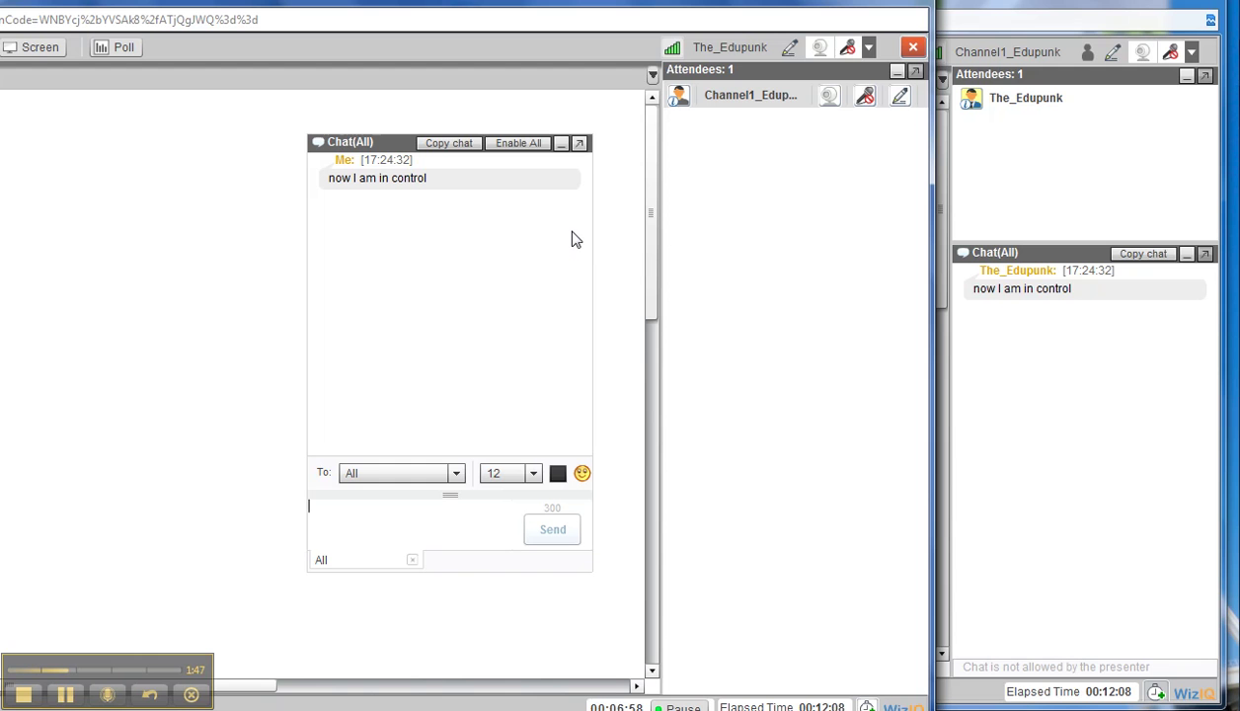
Step: Temporarily give the attendee microphone access, hiding the audio/video panel in the attendee's window before revoking it
{"action": "left_click", "coordinate": [861, 101]}
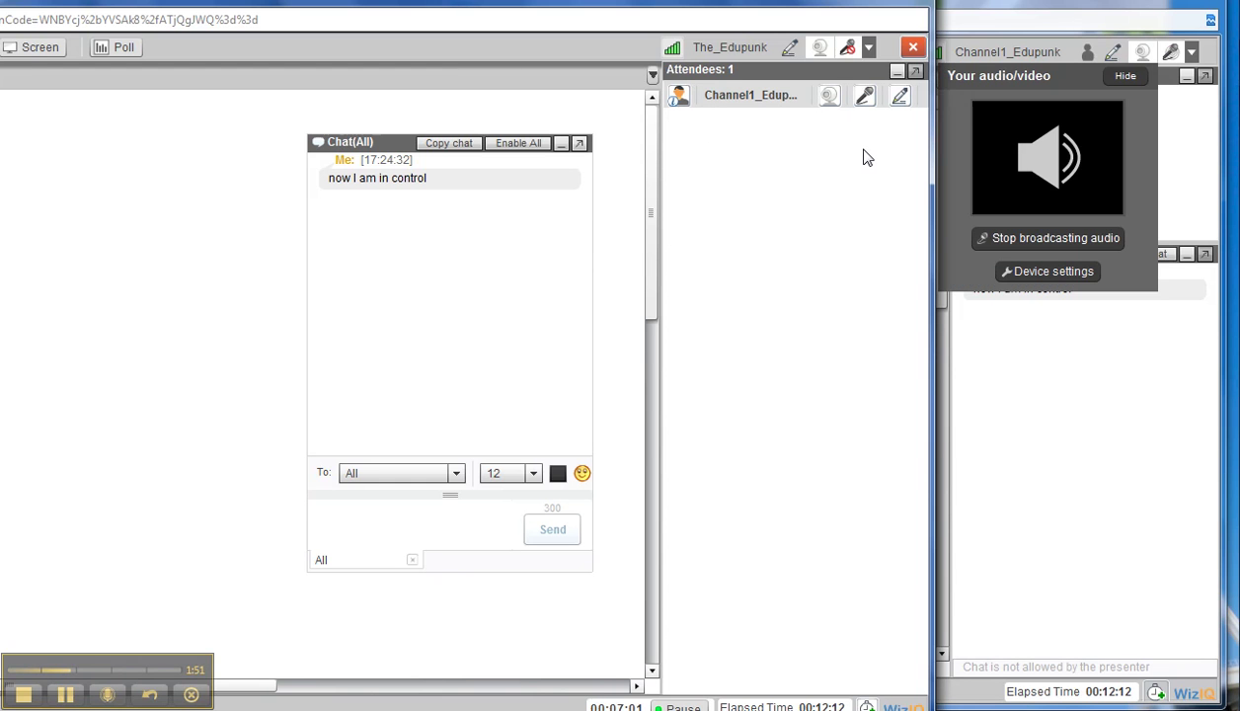
{"action": "left_click", "coordinate": [1122, 71]}
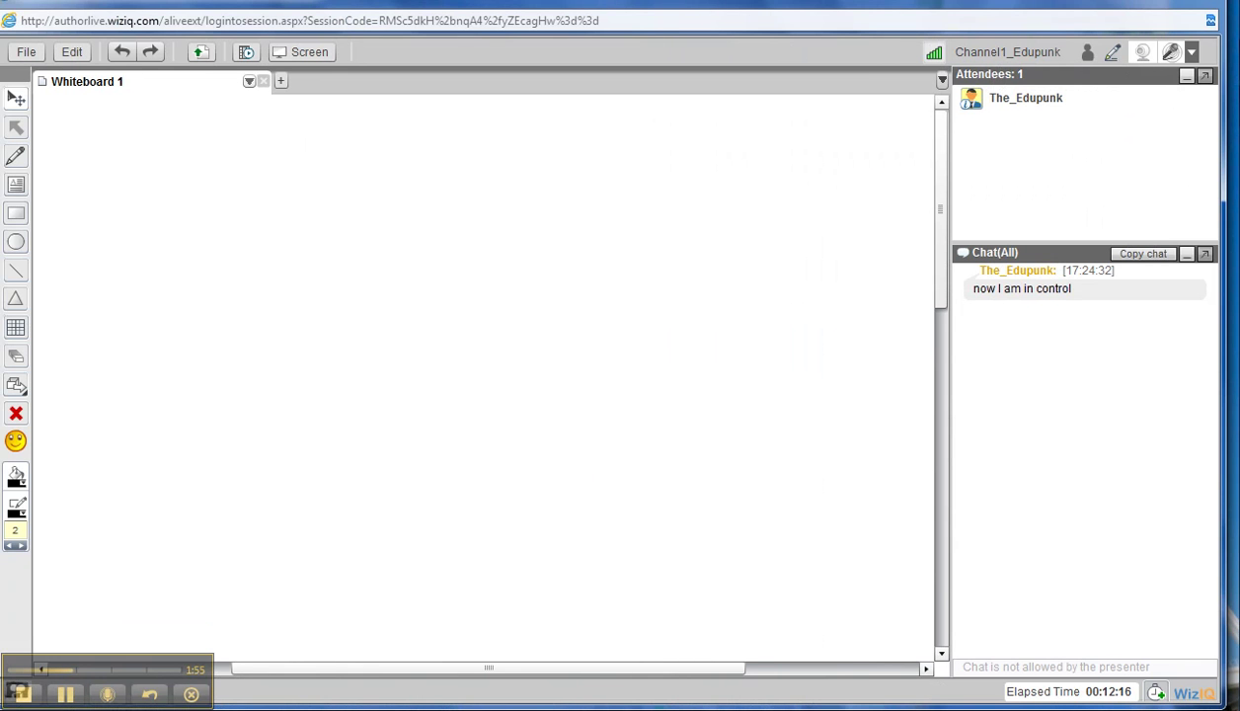
{"action": "mouse_move", "coordinate": [1232, 59]}
{"action": "left_click", "coordinate": [1146, 228]}
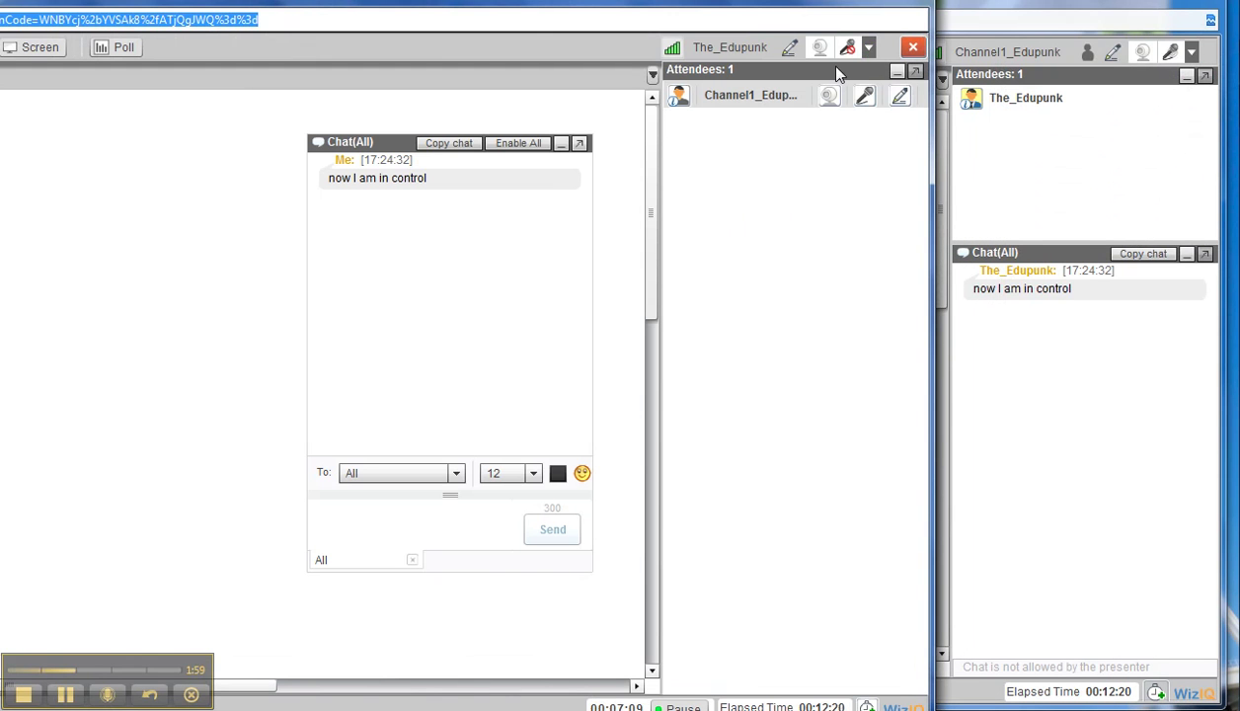
{"action": "left_click", "coordinate": [865, 96]}
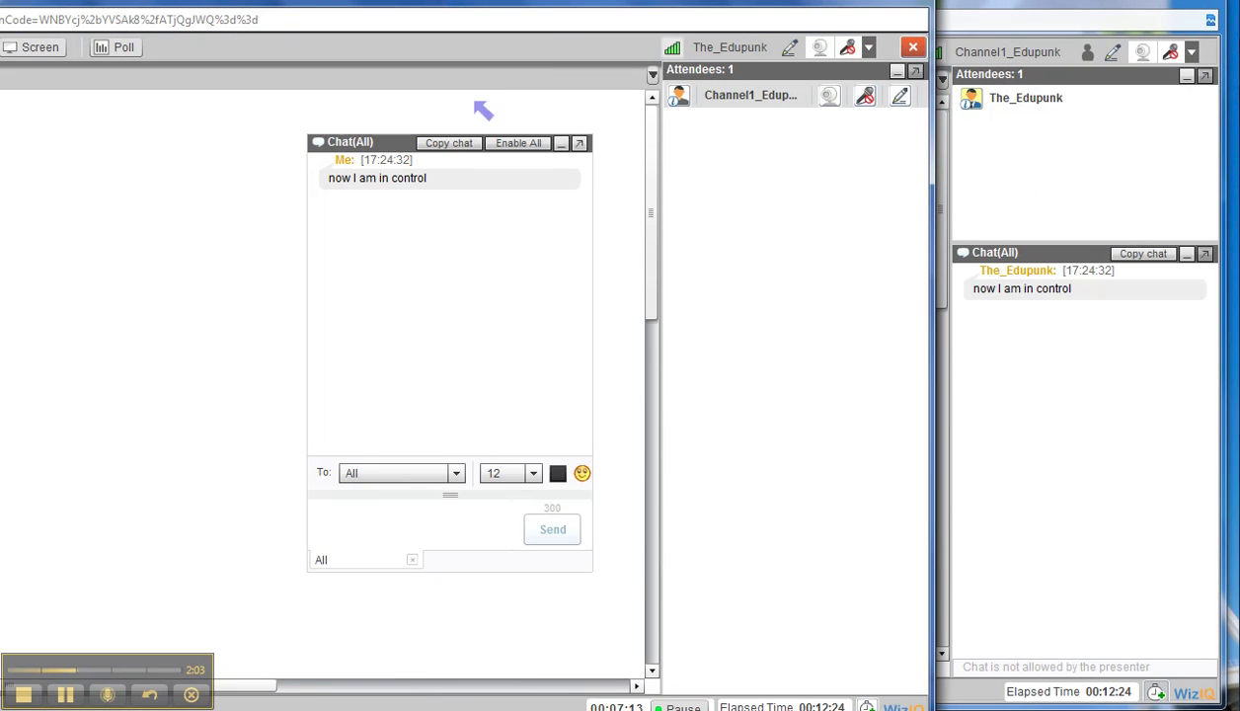
Step: Enable chat for all attendees and write "Hi teacher, how are you" in the attendee's chat message box
{"action": "left_click", "coordinate": [511, 146]}
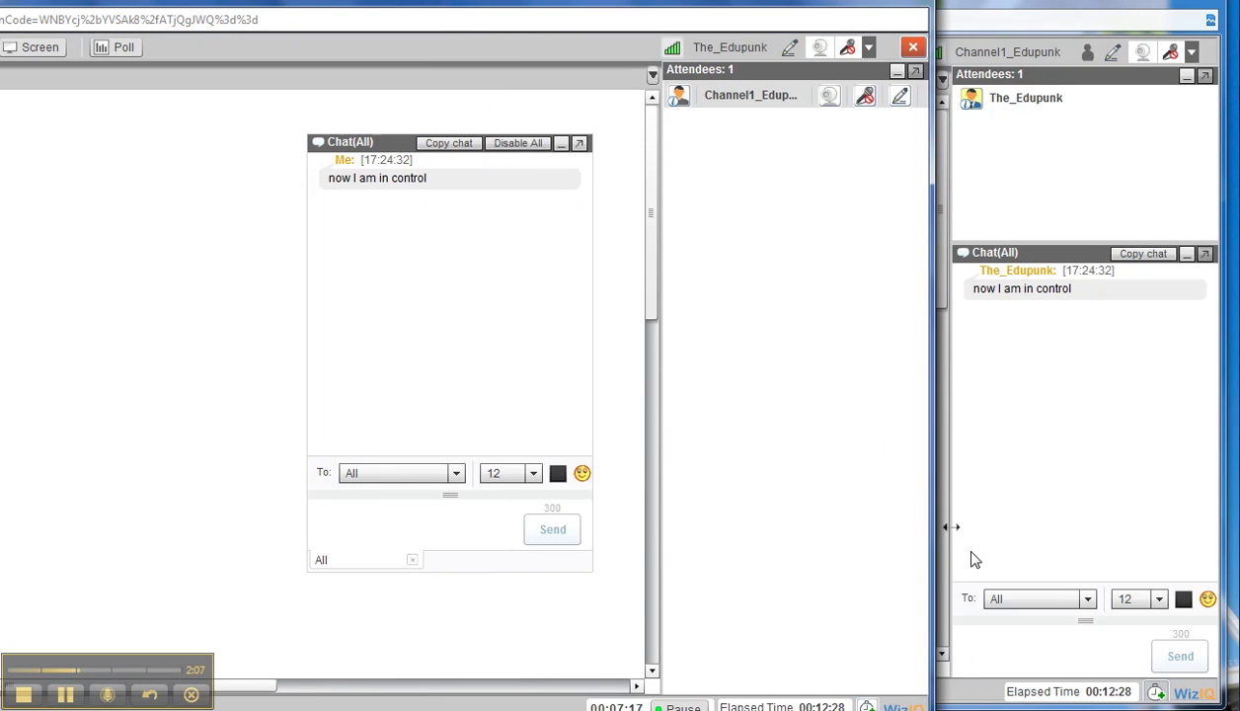
{"action": "left_click", "coordinate": [1012, 639]}
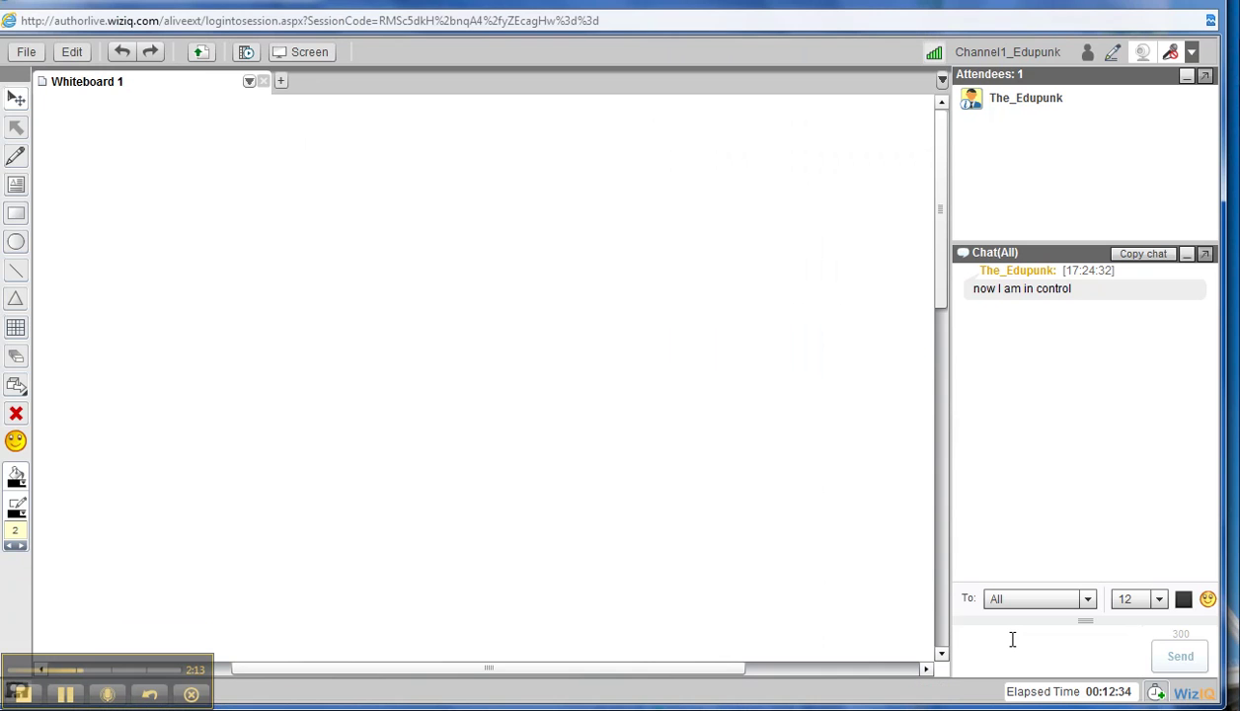
{"action": "type", "text": "Hi teache"}
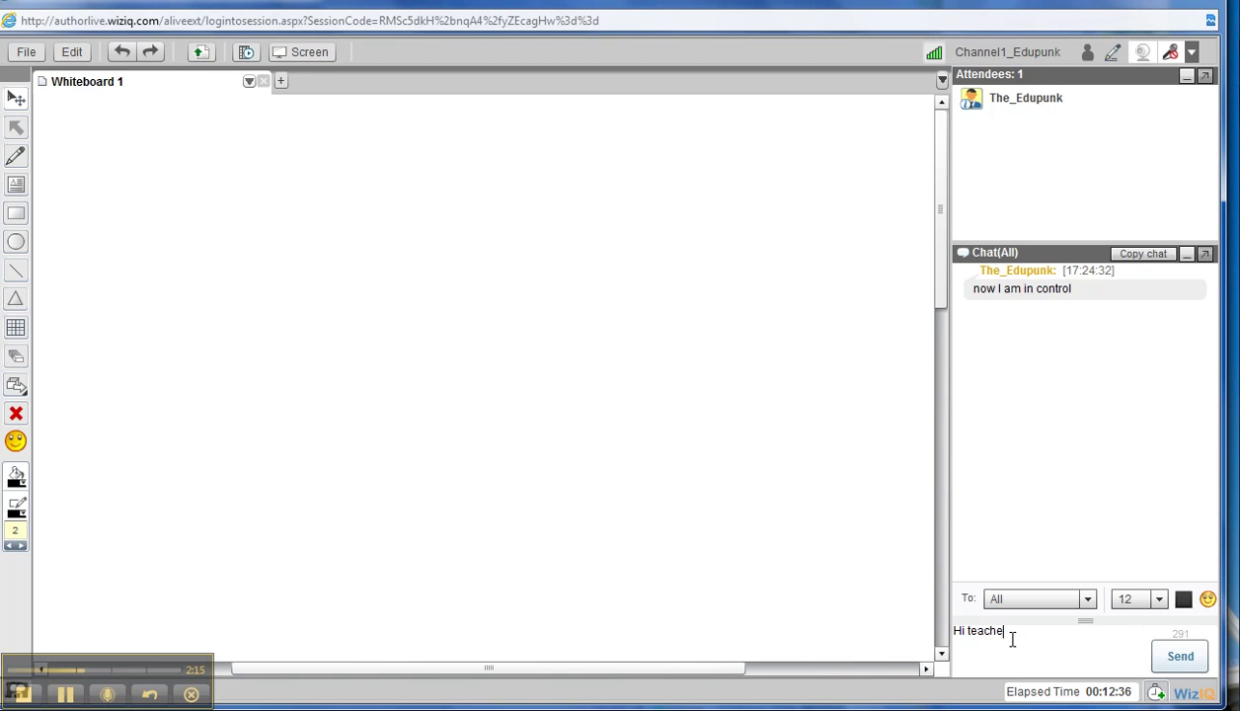
{"action": "type", "text": "r, how are you"}
Step: Keep All as the recipient and format the attendee's message with font size 18 in light green
{"action": "left_click", "coordinate": [1090, 603]}
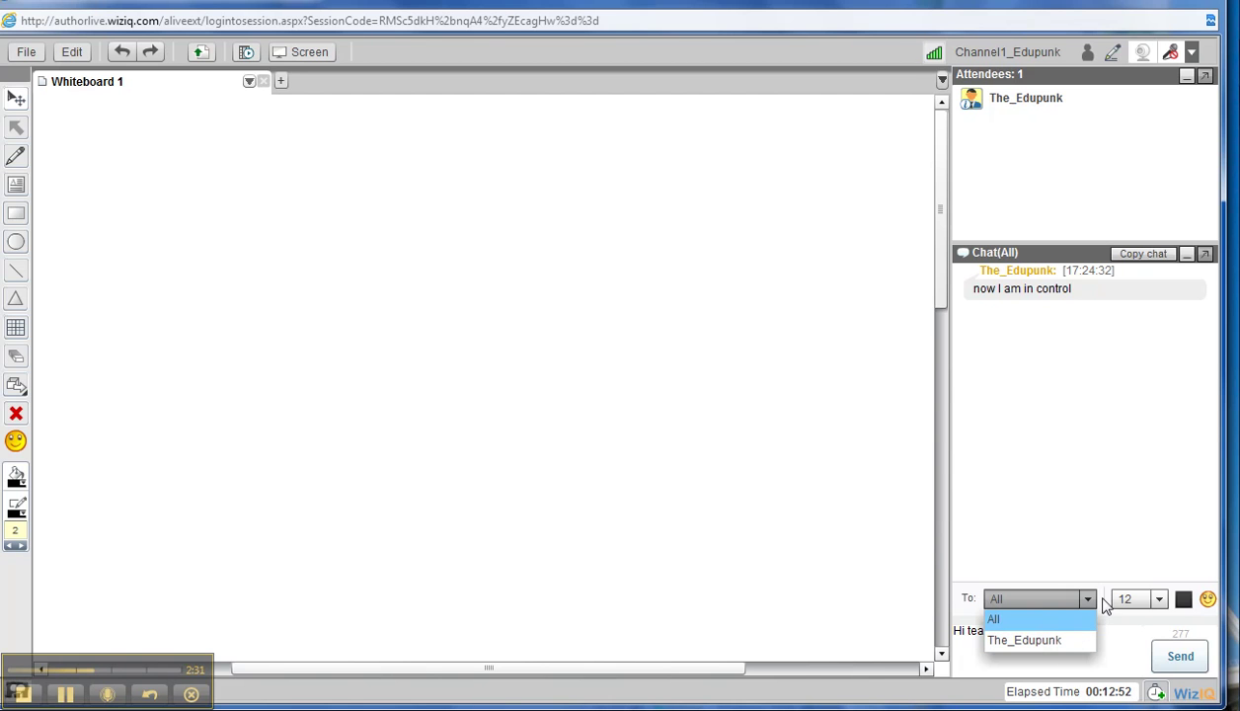
{"action": "left_click", "coordinate": [1126, 636]}
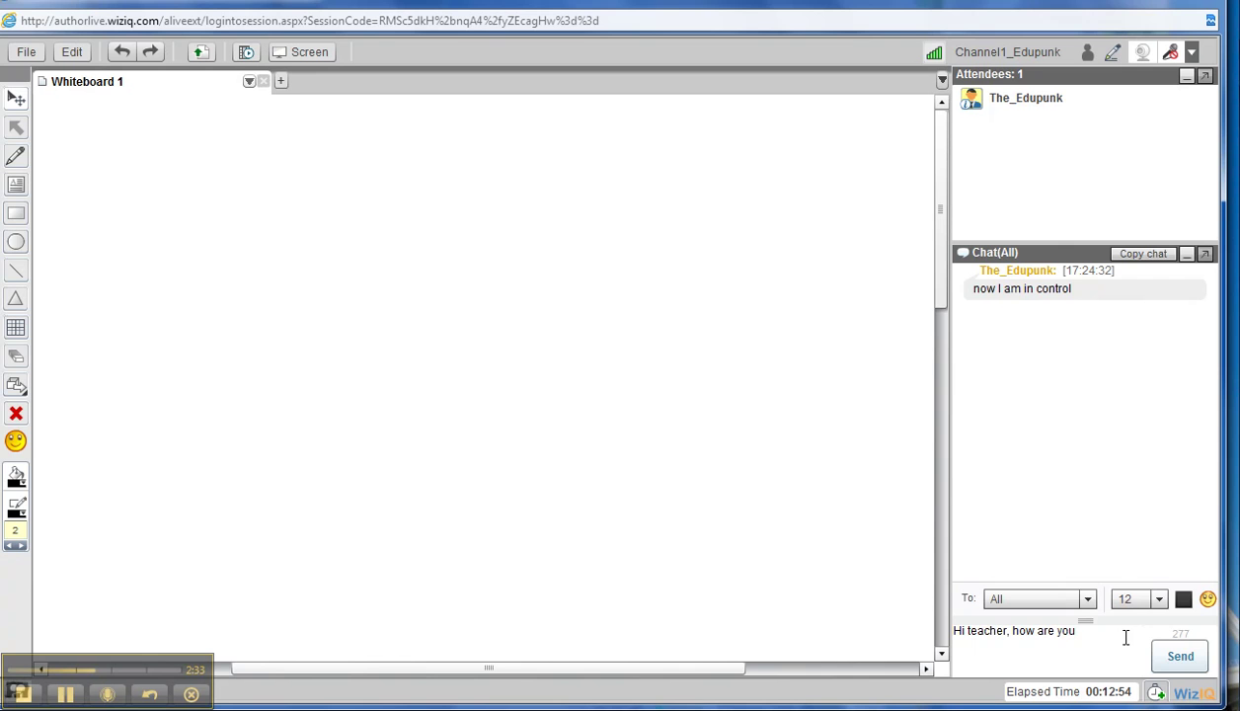
{"action": "left_click", "coordinate": [1159, 599]}
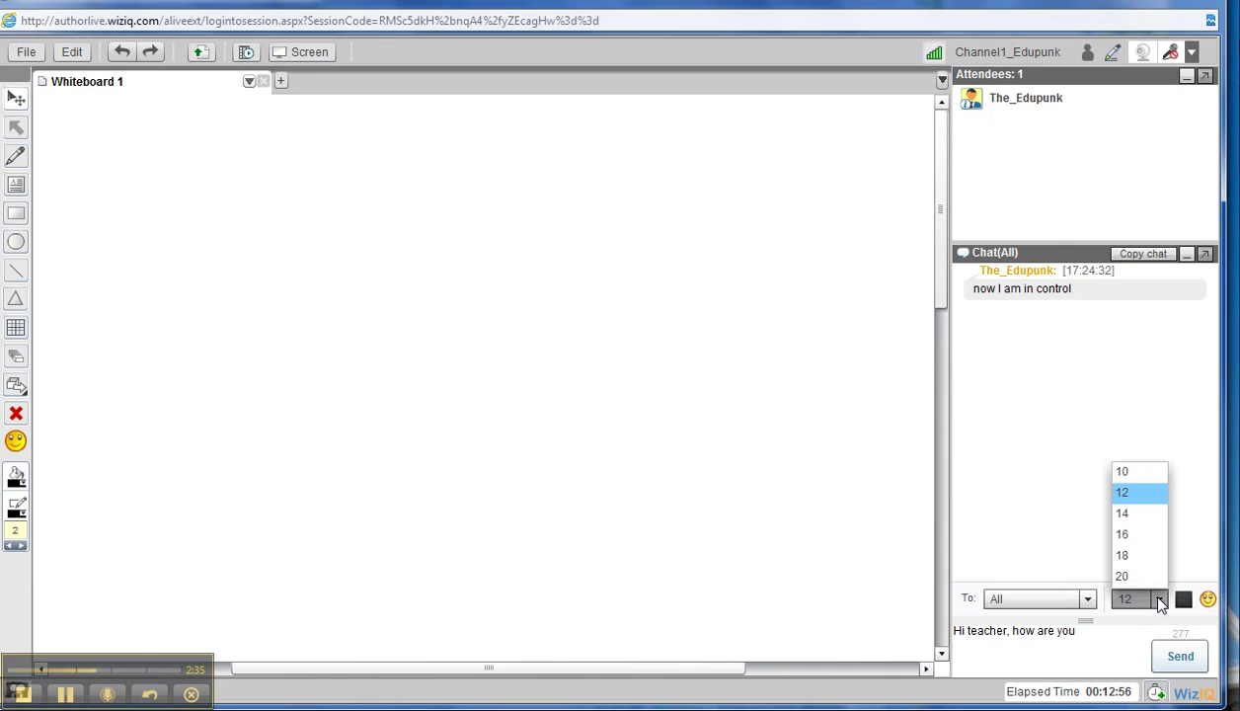
{"action": "left_click", "coordinate": [1143, 557]}
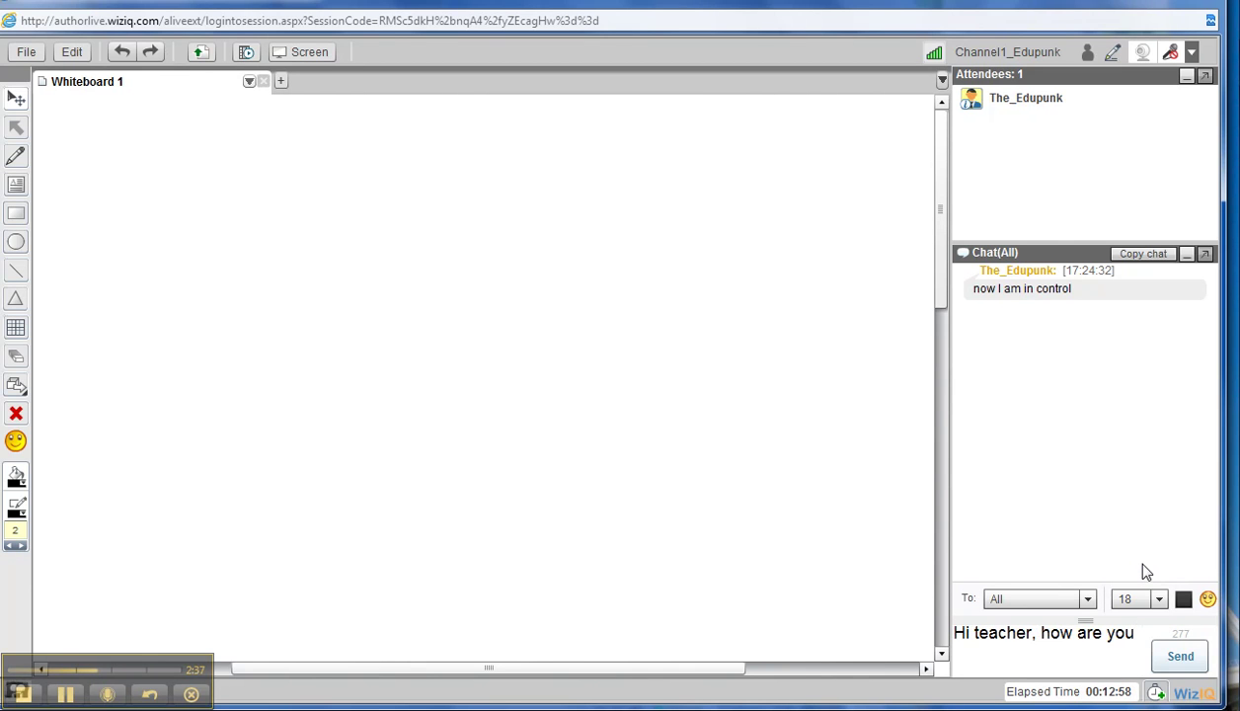
{"action": "left_click", "coordinate": [1184, 600]}
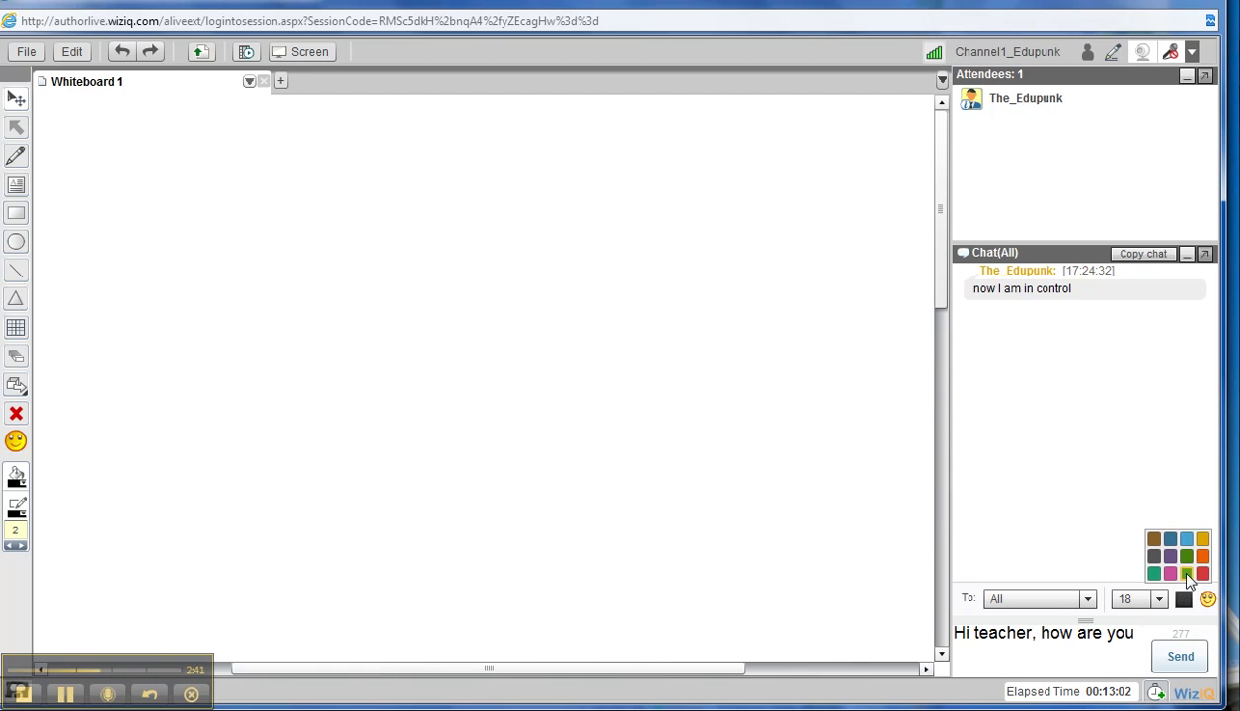
{"action": "left_click", "coordinate": [1187, 574]}
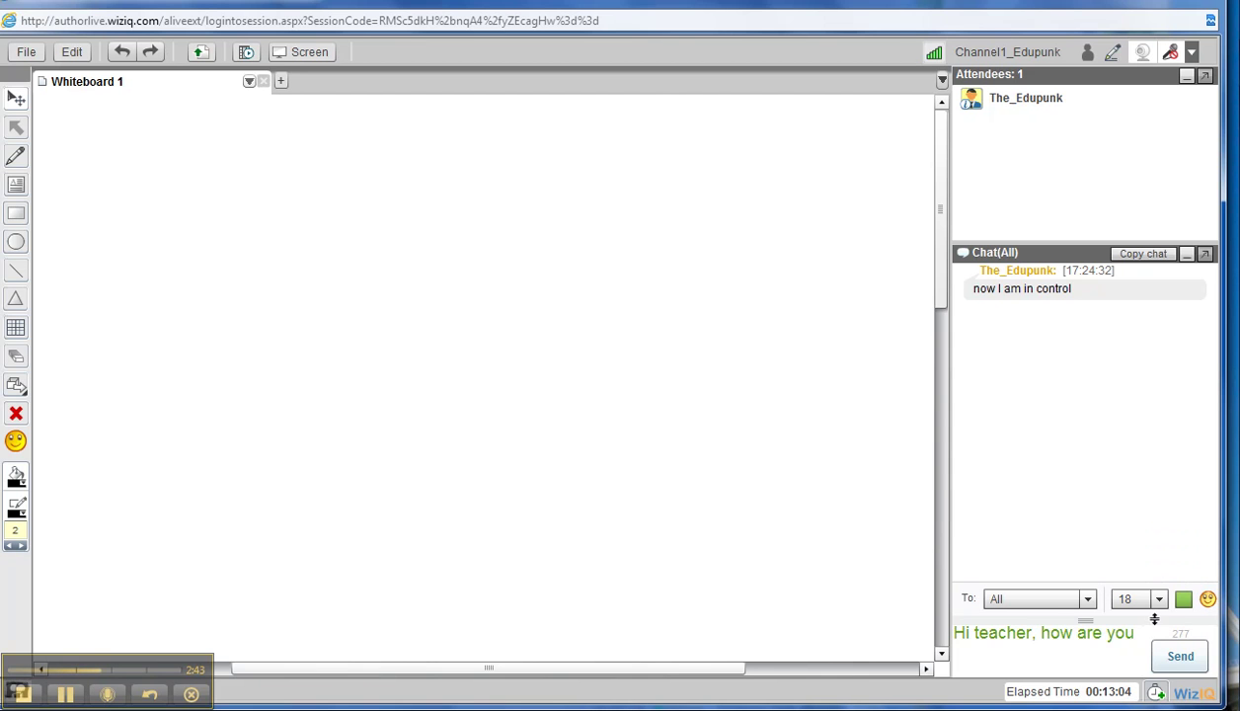
Step: Add an emoticon to the end of the attendee's message and send it
{"action": "left_click", "coordinate": [1209, 600]}
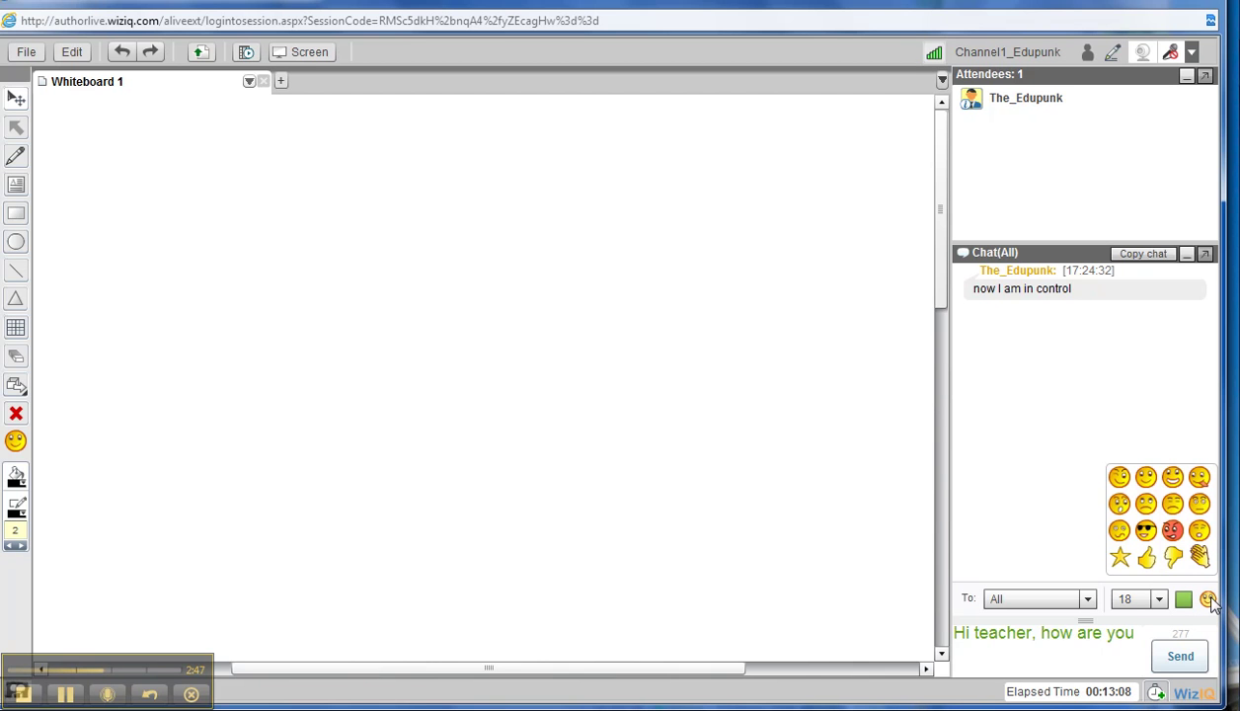
{"action": "left_click", "coordinate": [1175, 503]}
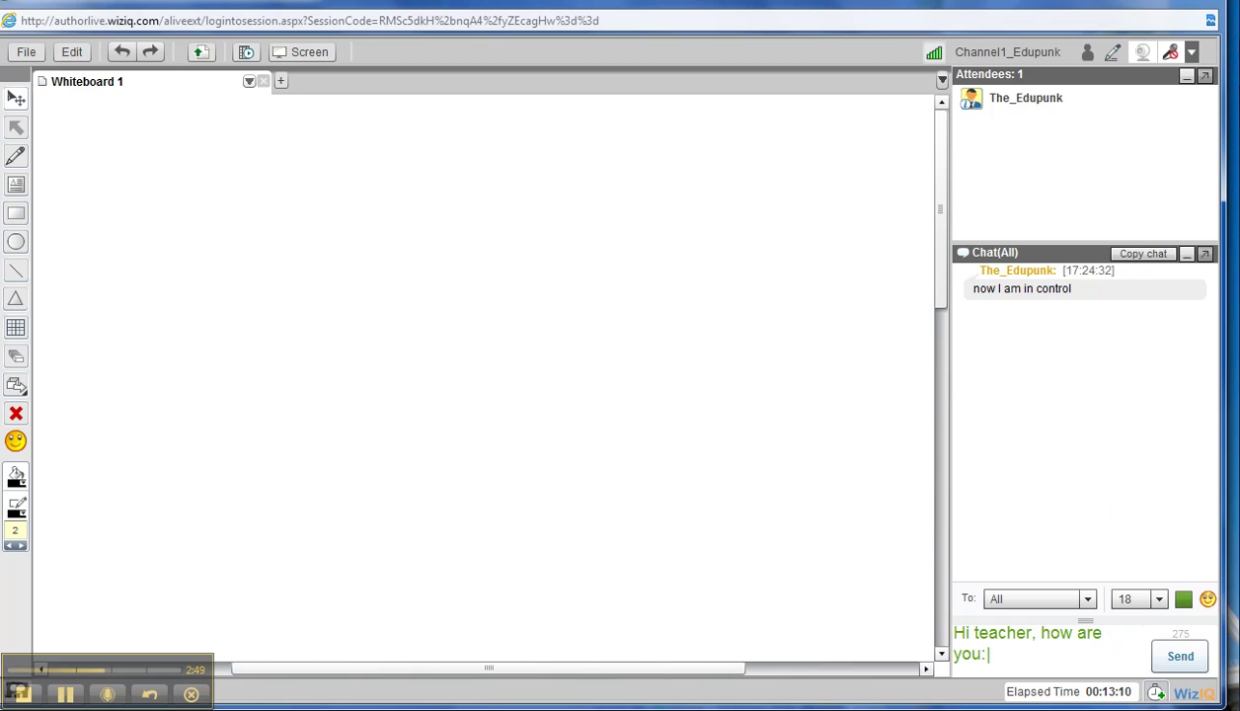
{"action": "left_click", "coordinate": [1179, 656]}
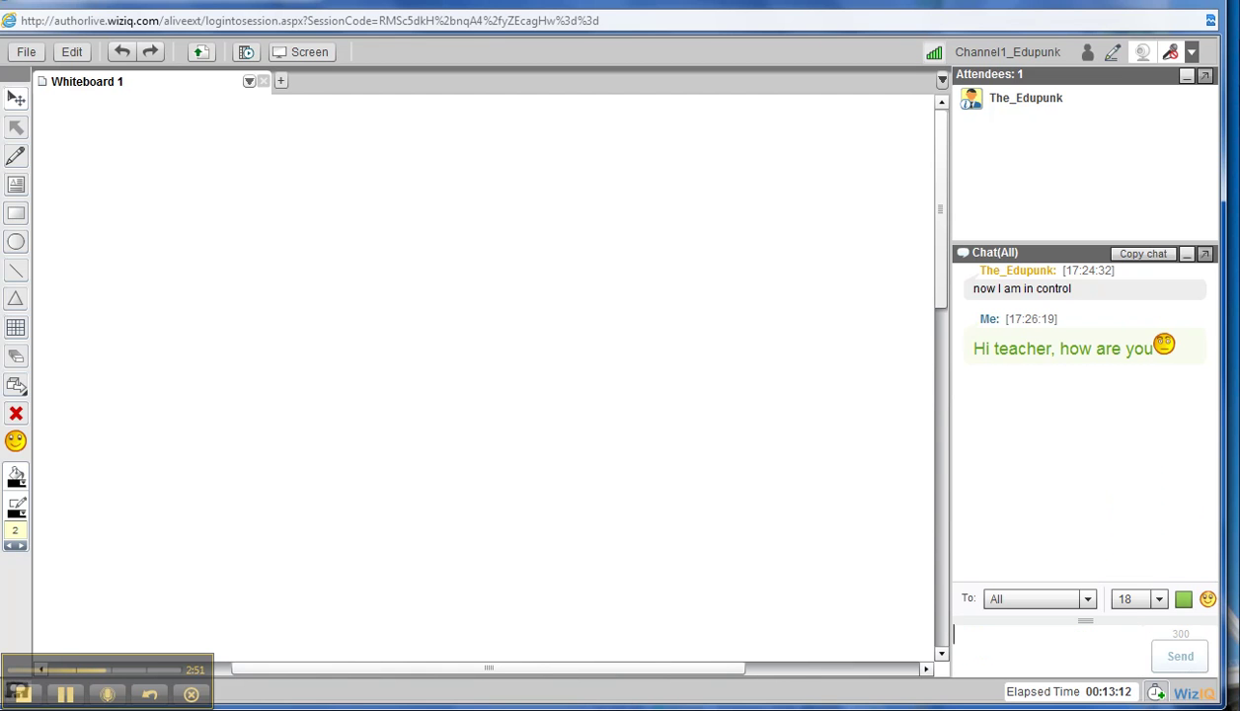
Step: Switch to the presenter's window and check the available recipients for a chat message
{"action": "mouse_move", "coordinate": [1168, 5]}
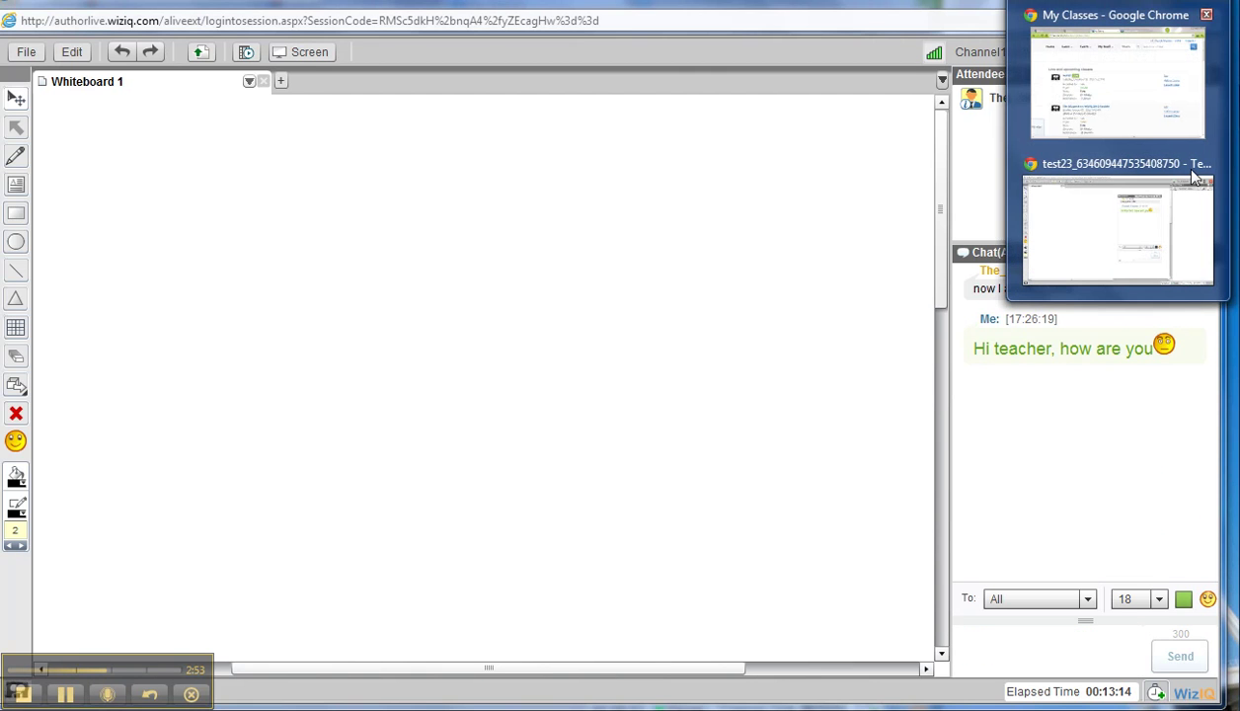
{"action": "left_click", "coordinate": [1166, 241]}
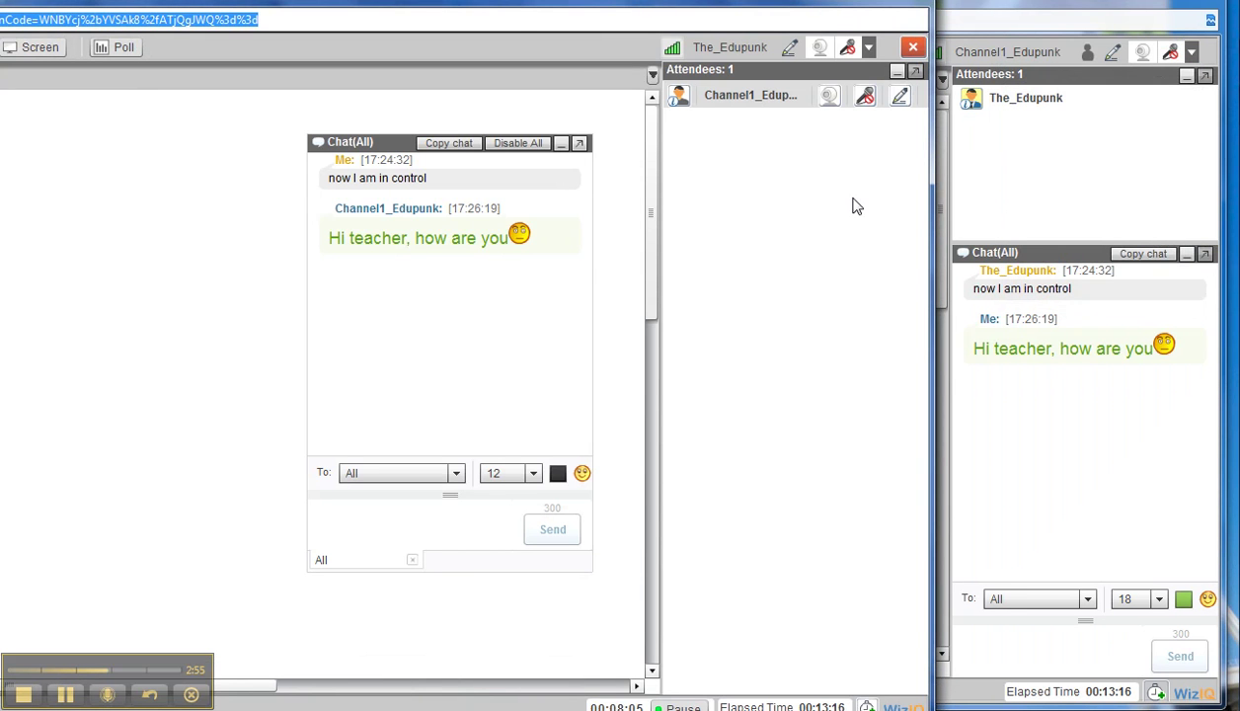
{"action": "left_click", "coordinate": [456, 474]}
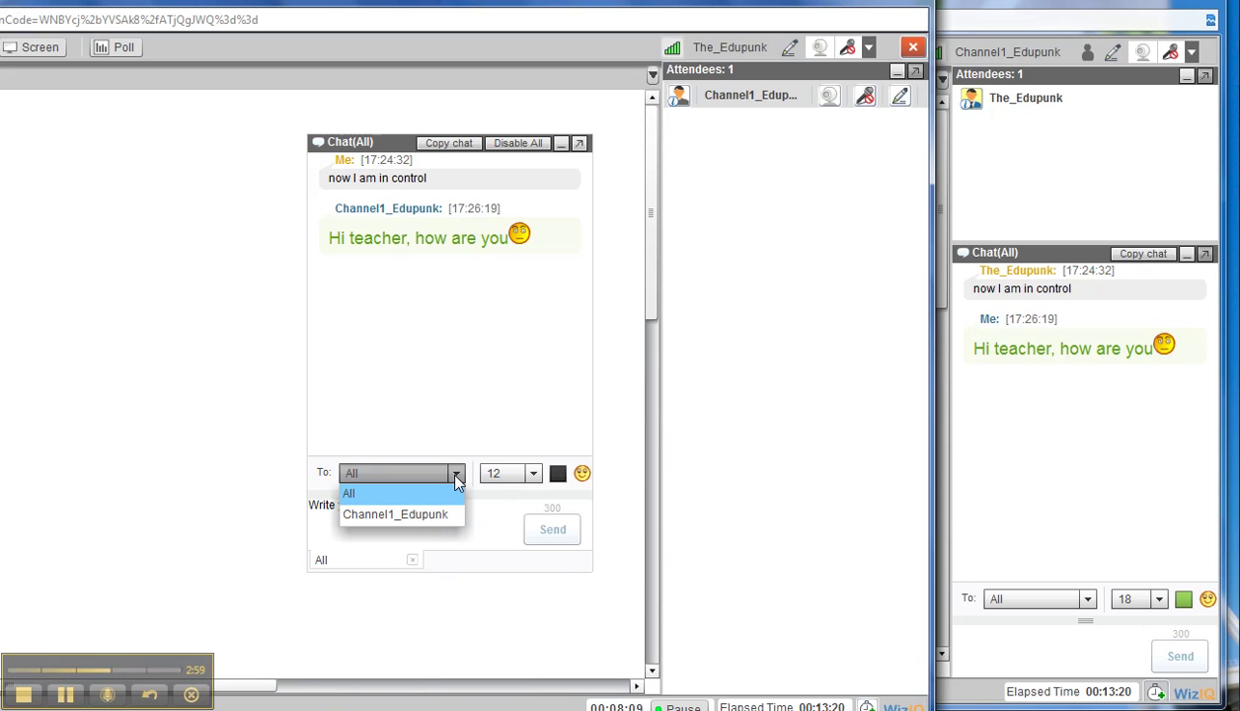
{"action": "left_click", "coordinate": [456, 474]}
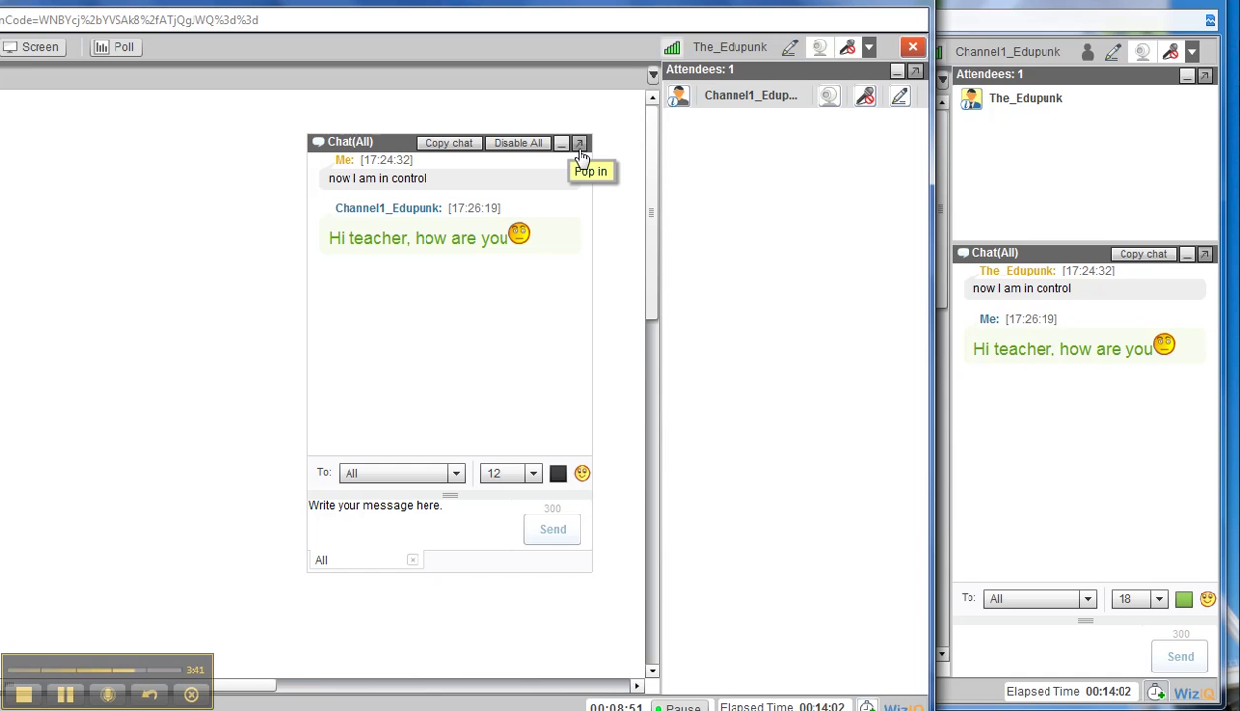
Step: Dock the presenter's floating chat back below the attendee list, and turn chat for all attendees off and back on
{"action": "left_click", "coordinate": [583, 143]}
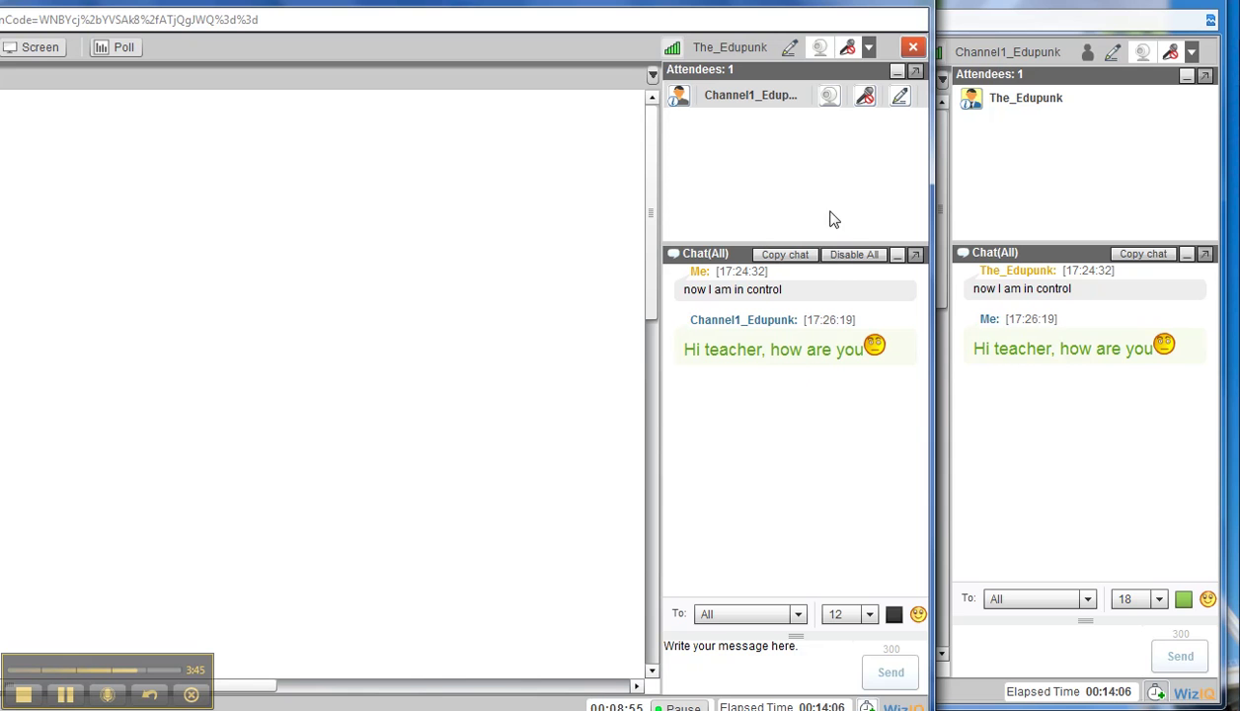
{"action": "left_click", "coordinate": [854, 255]}
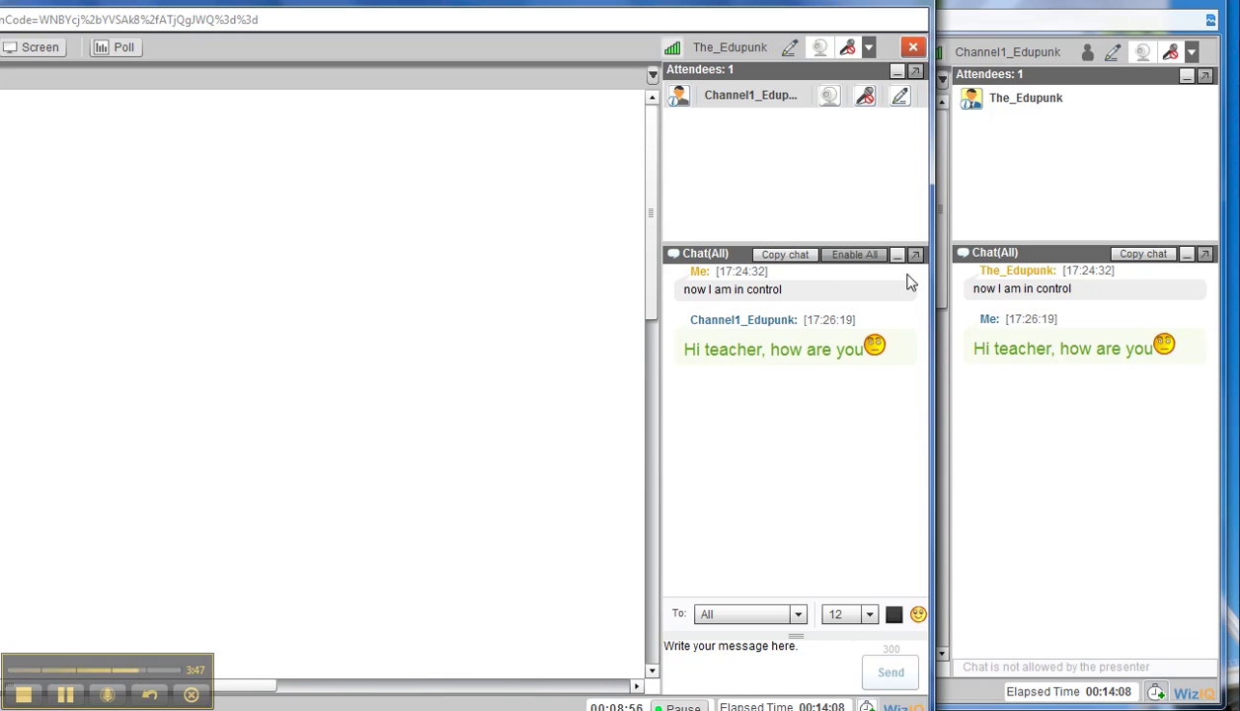
{"action": "left_click", "coordinate": [861, 256]}
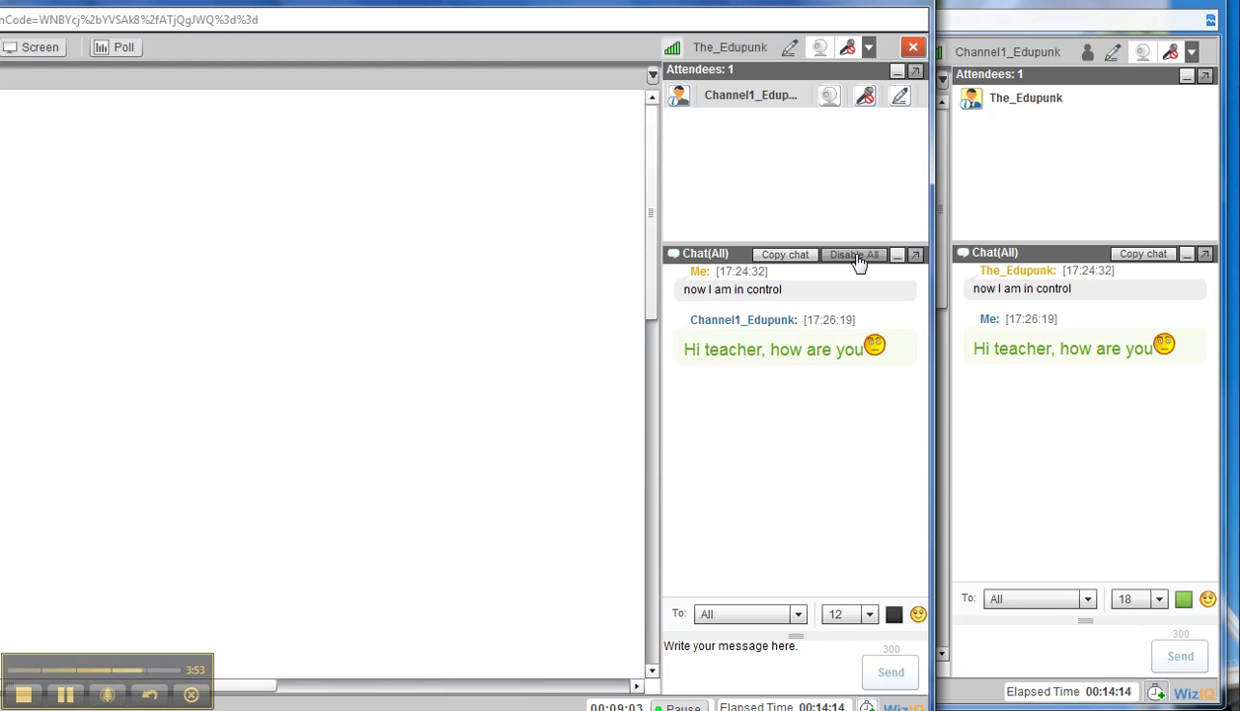